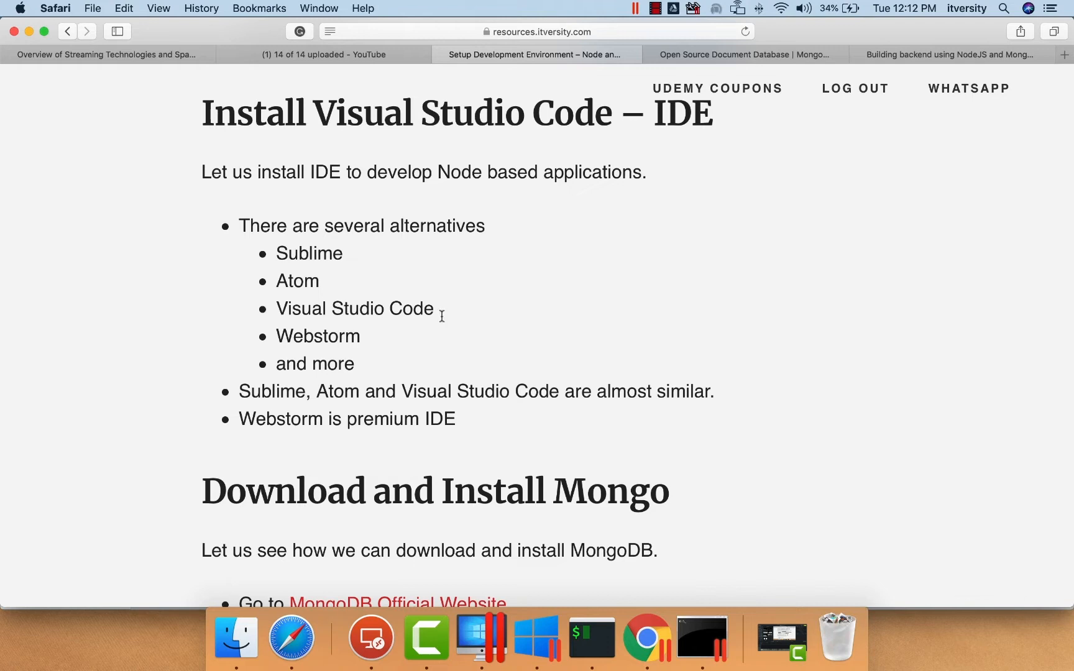
Step: Review the IDE alternatives listed on the setup page: Sublime, Atom, Visual Studio Code and Webstorm
double_click(333, 253)
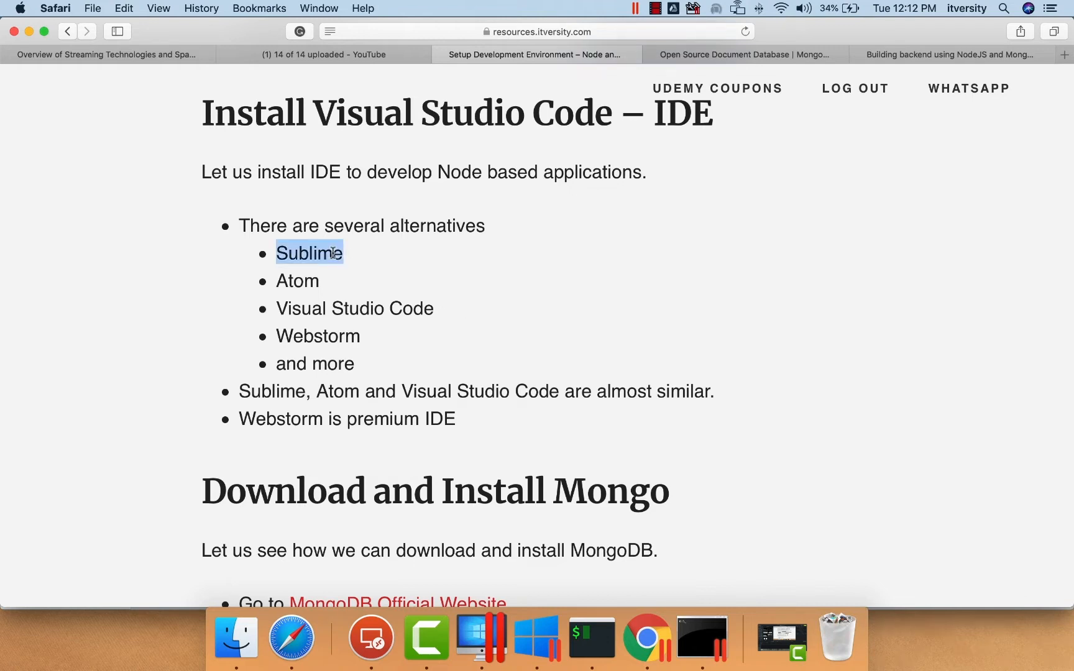
double_click(294, 282)
triple_click(329, 313)
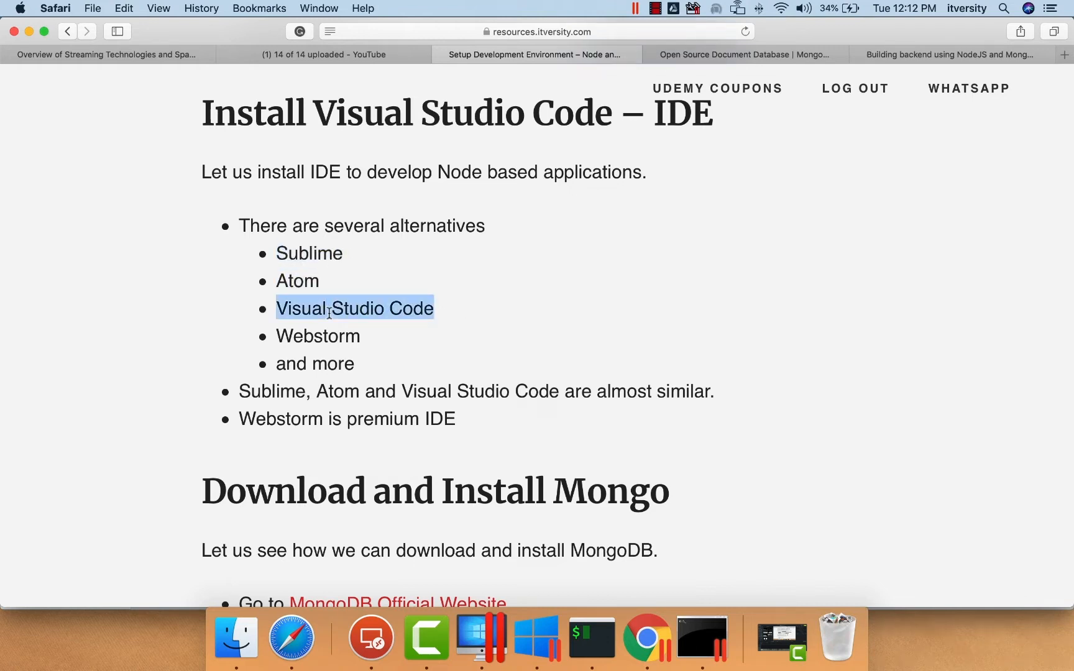
left_click(437, 314)
left_click_drag(436, 313, 273, 255)
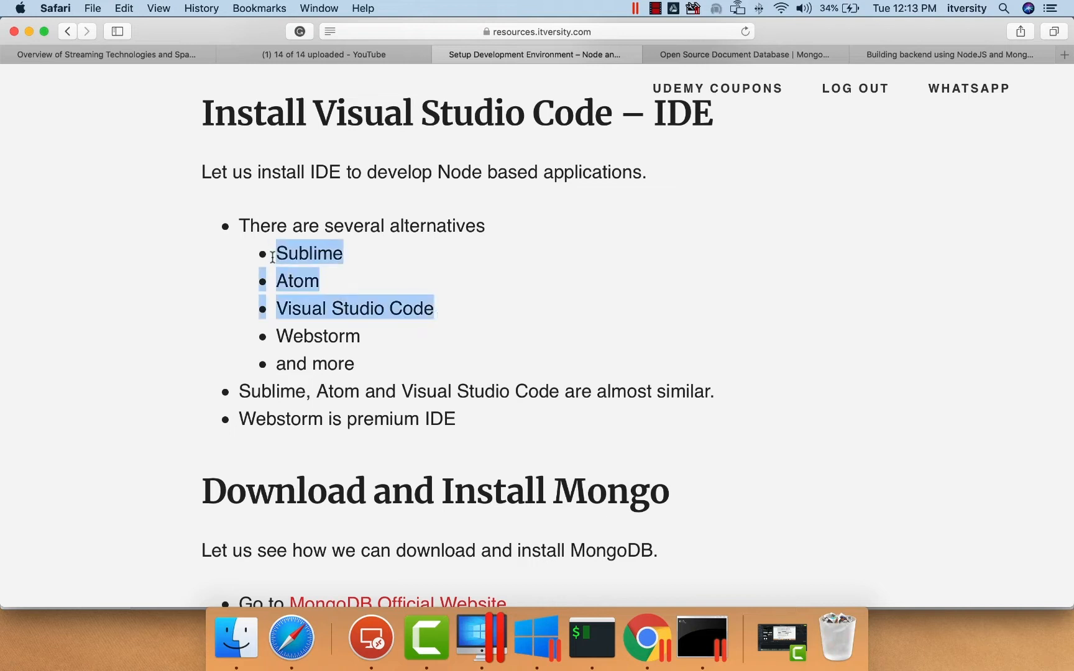
double_click(303, 338)
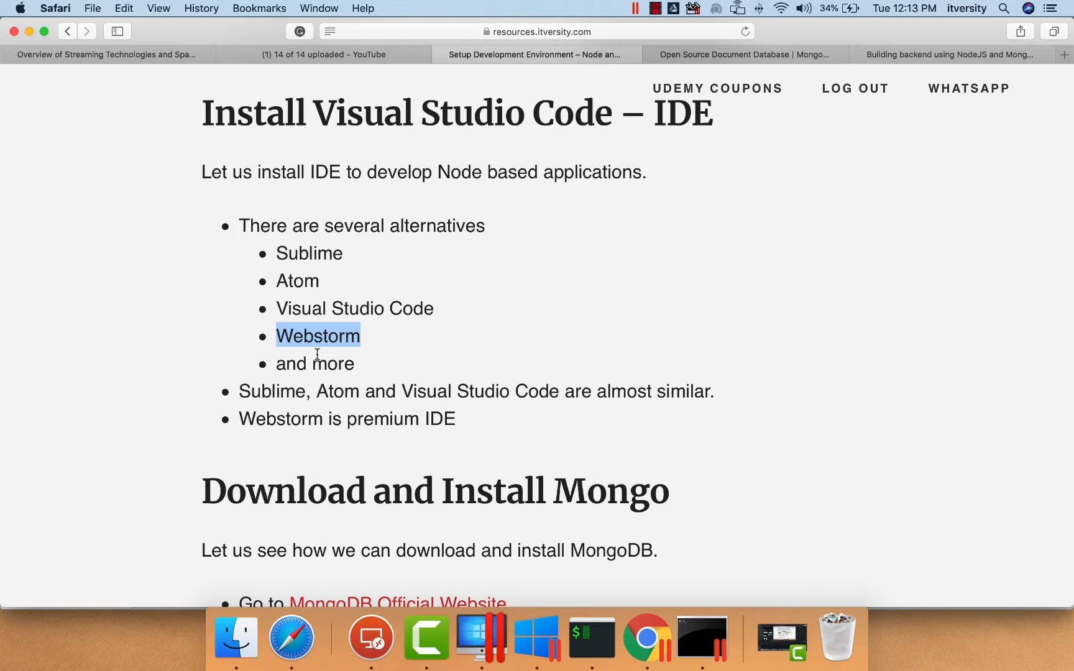
double_click(339, 309)
triple_click(339, 309)
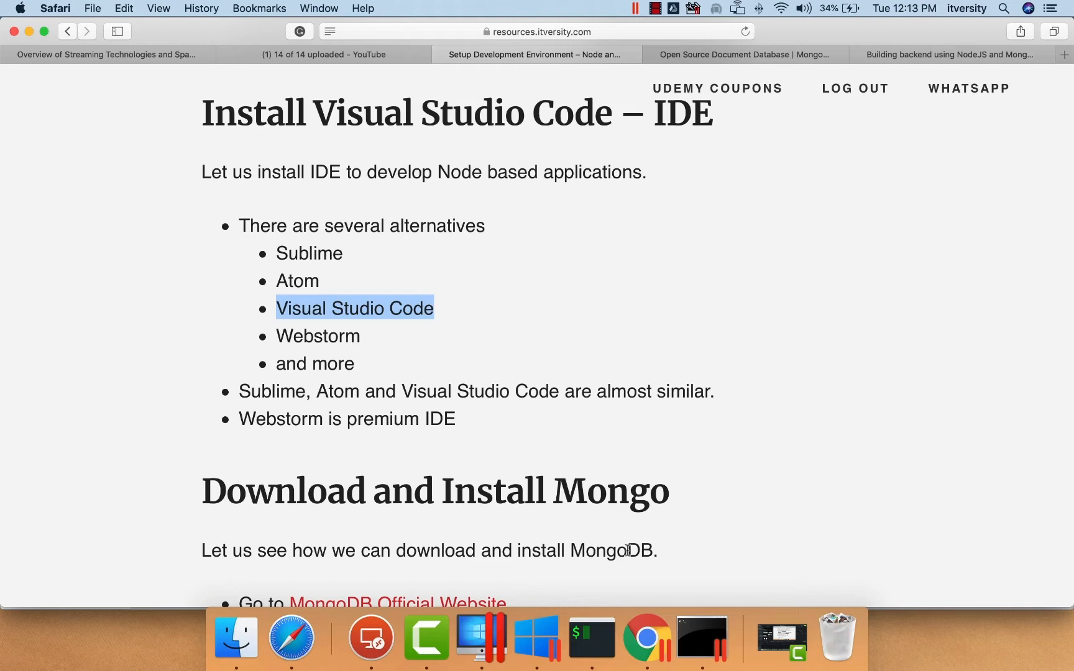
Step: Switch to Chrome, search the web for "visual studio code" and download the stable Windows build from its official site
left_click(647, 627)
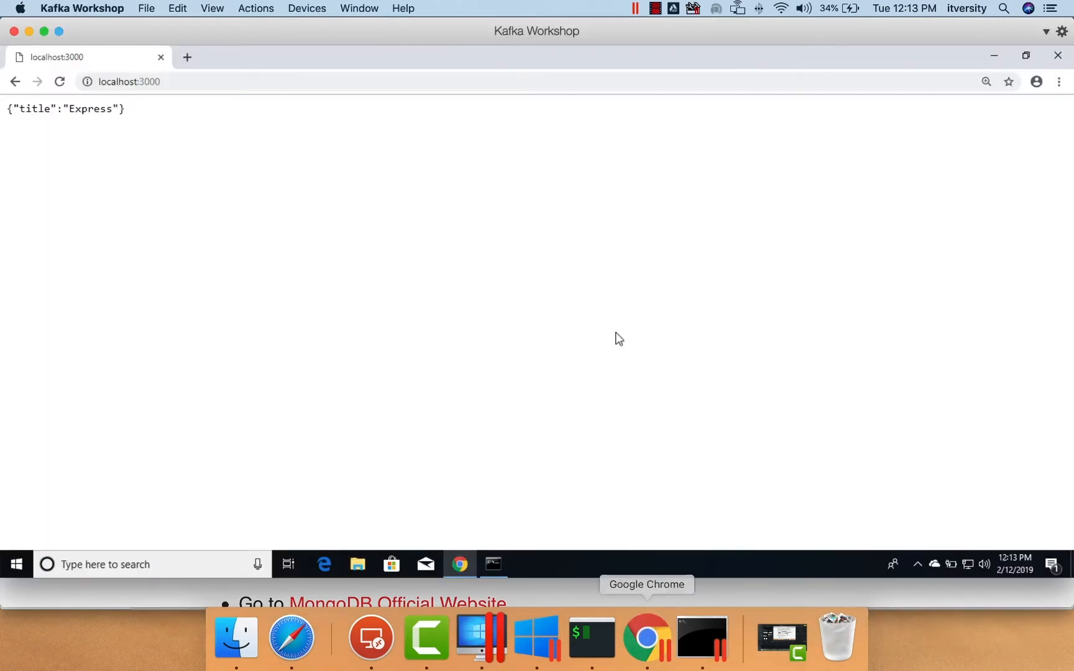
left_click(337, 81)
type("visual studio code")
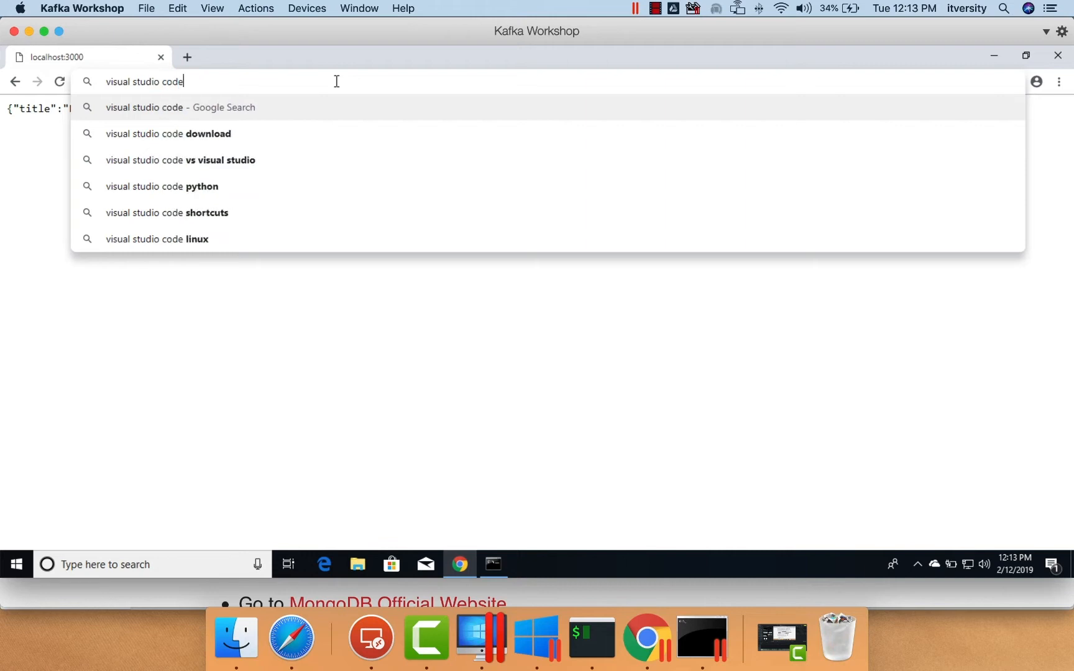
key("Return")
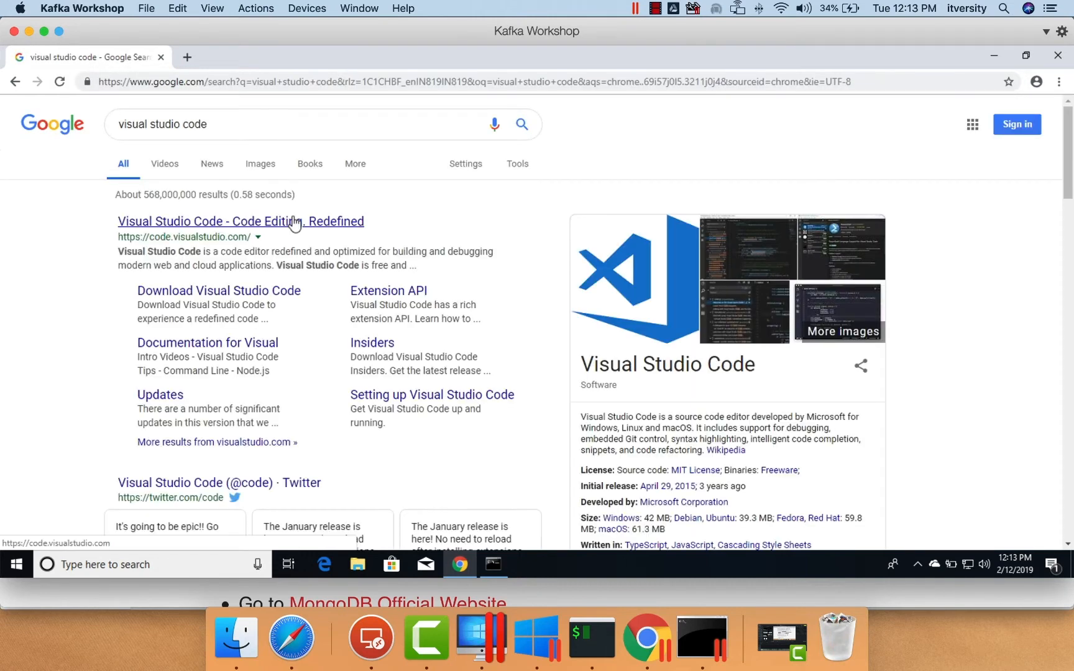
left_click(294, 222)
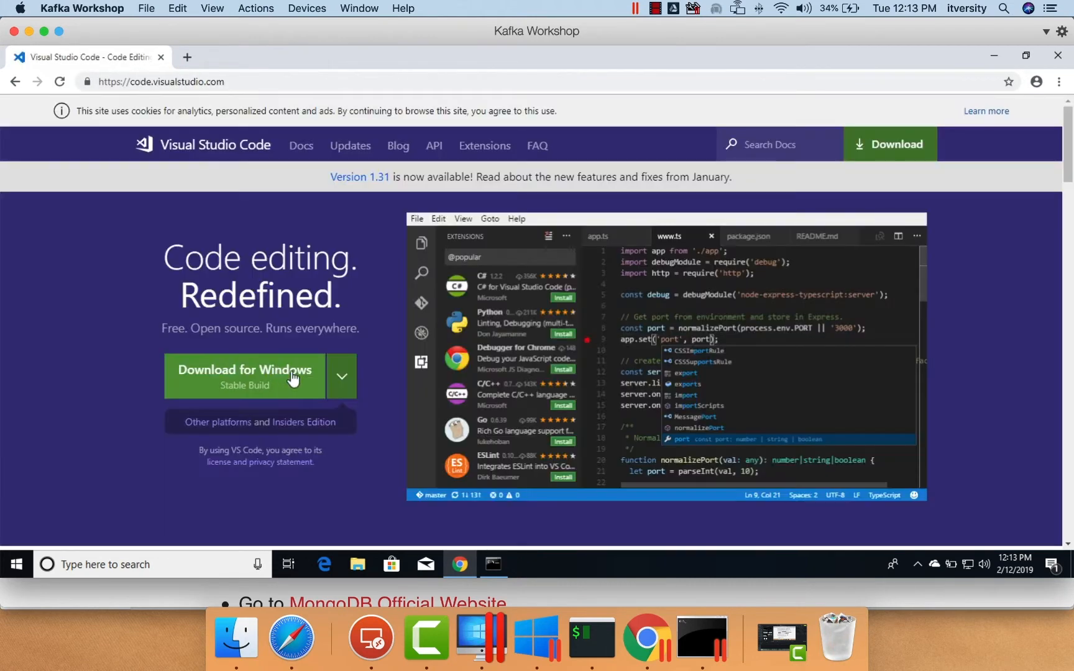
left_click(276, 376)
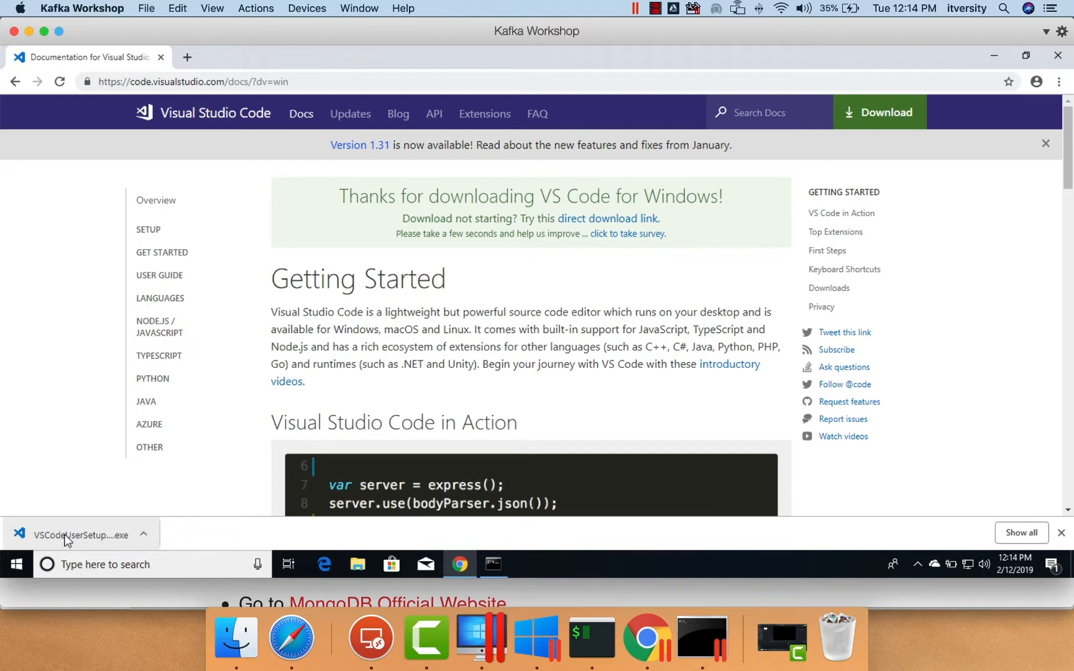
Step: Run the downloaded Visual Studio Code installer, accept the license agreement and proceed to the additional tasks page
left_click(68, 536)
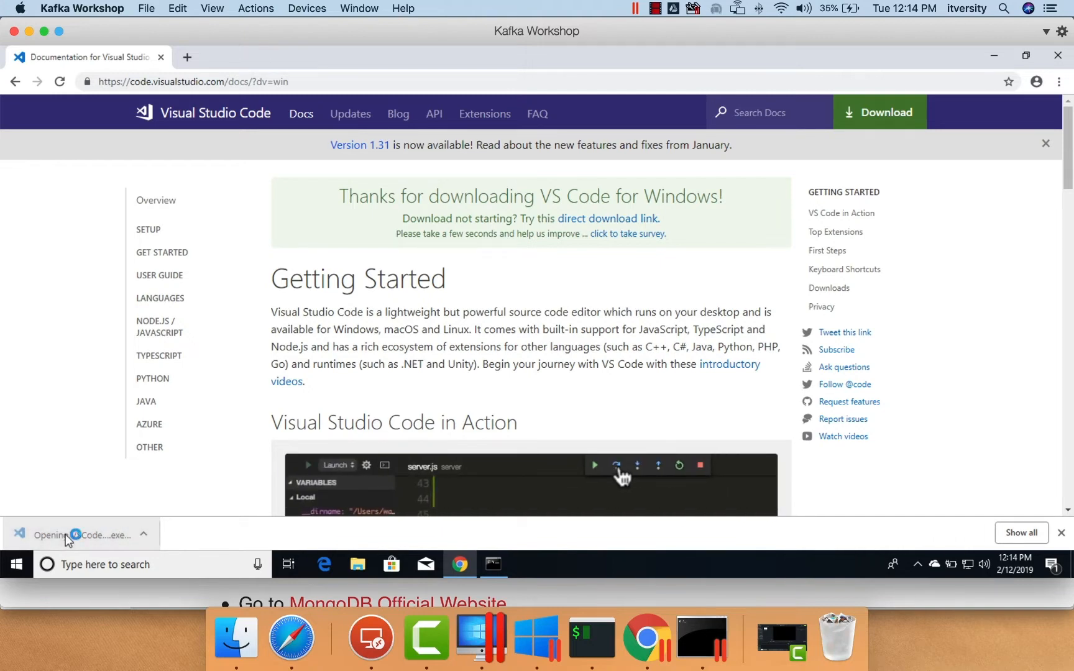
left_click(631, 415)
key("alt+a")
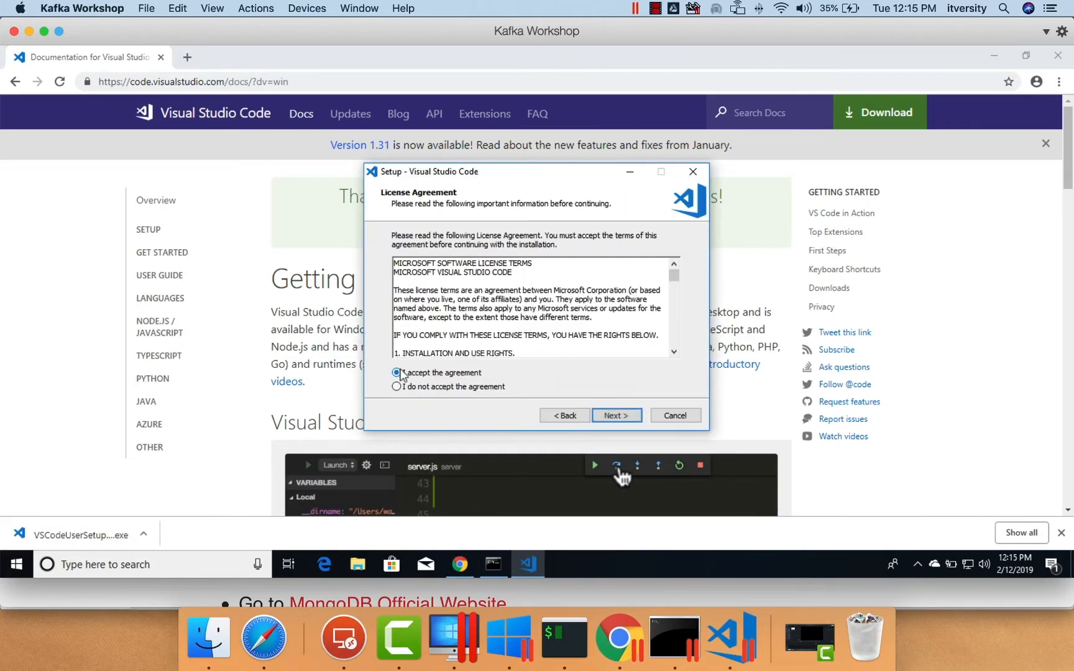
left_click(622, 416)
left_click(621, 416)
left_click(621, 415)
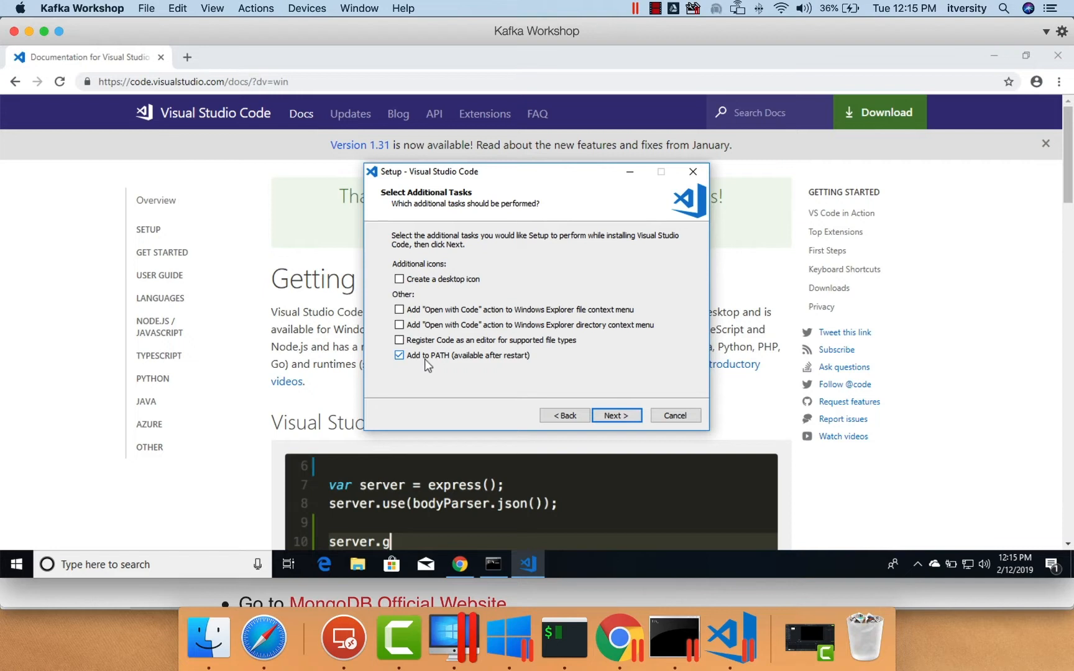
Step: Install Visual Studio Code with only Add to PATH enabled, and finish setup with the option to launch it
left_click(609, 414)
left_click(611, 415)
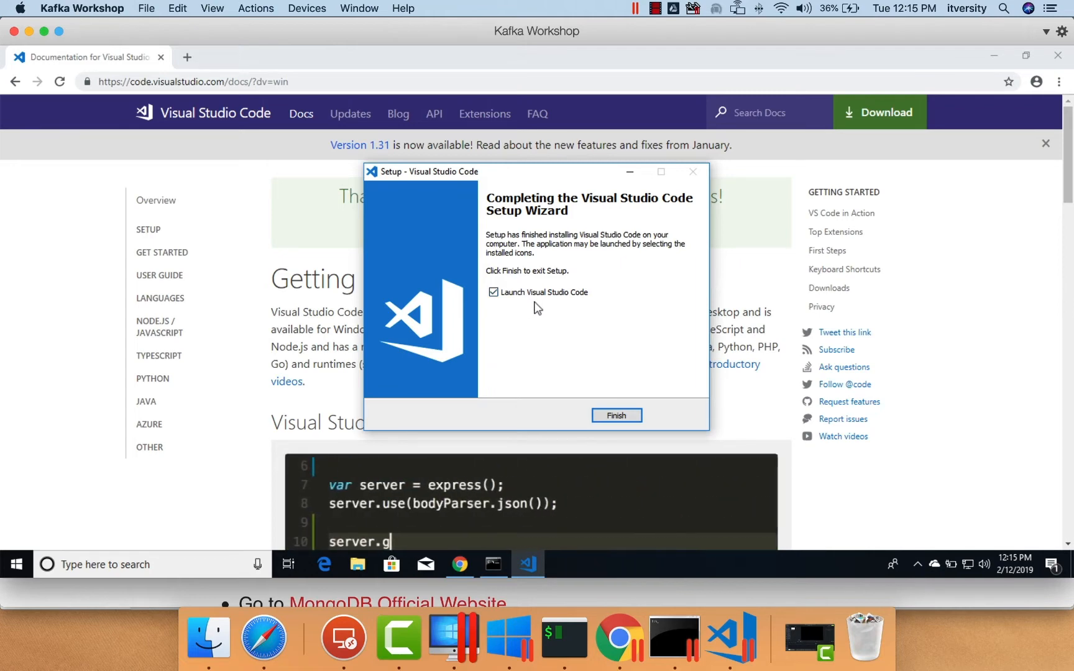
left_click(613, 415)
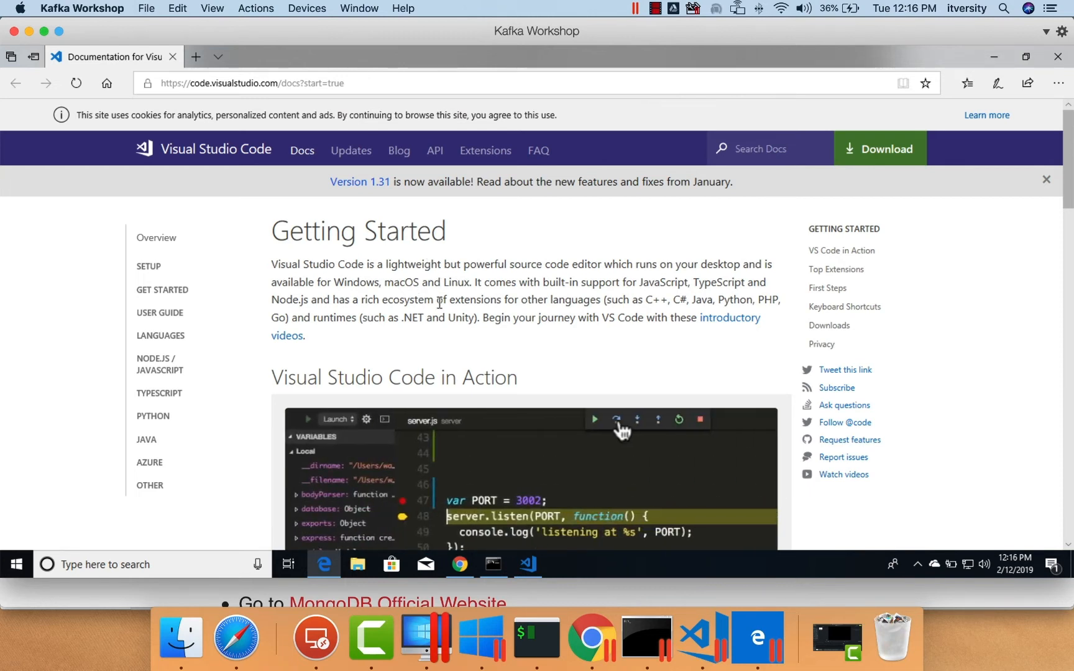
Step: Switch to Visual Studio Code, open the testing folder inside Documents\product-engineering, and open its app.js file
left_click(528, 564)
double_click(533, 51)
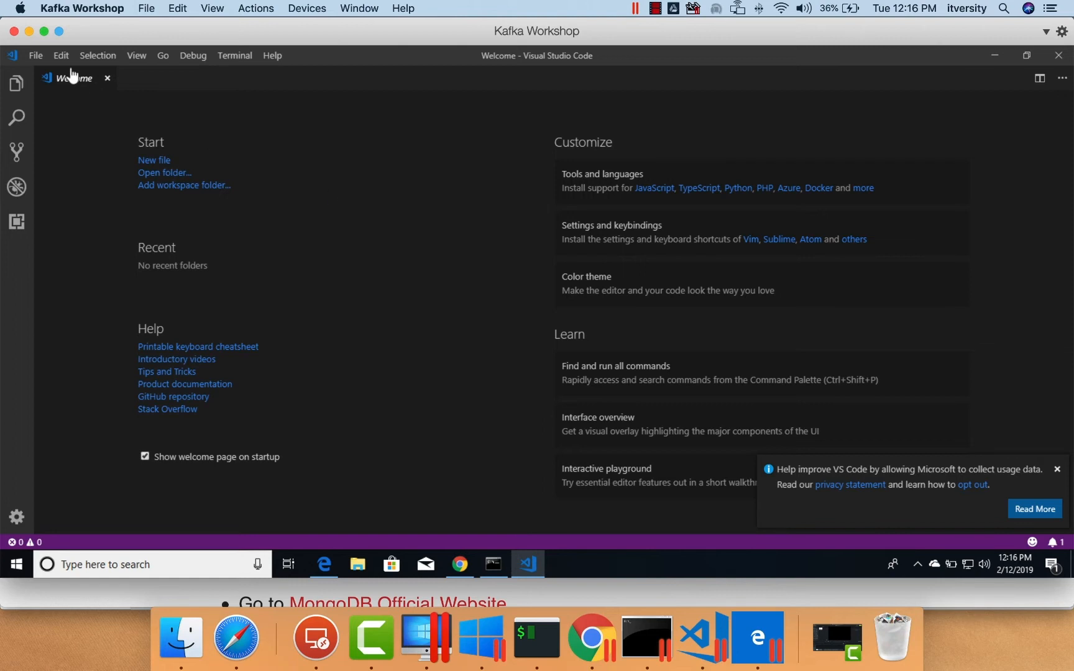
left_click(36, 55)
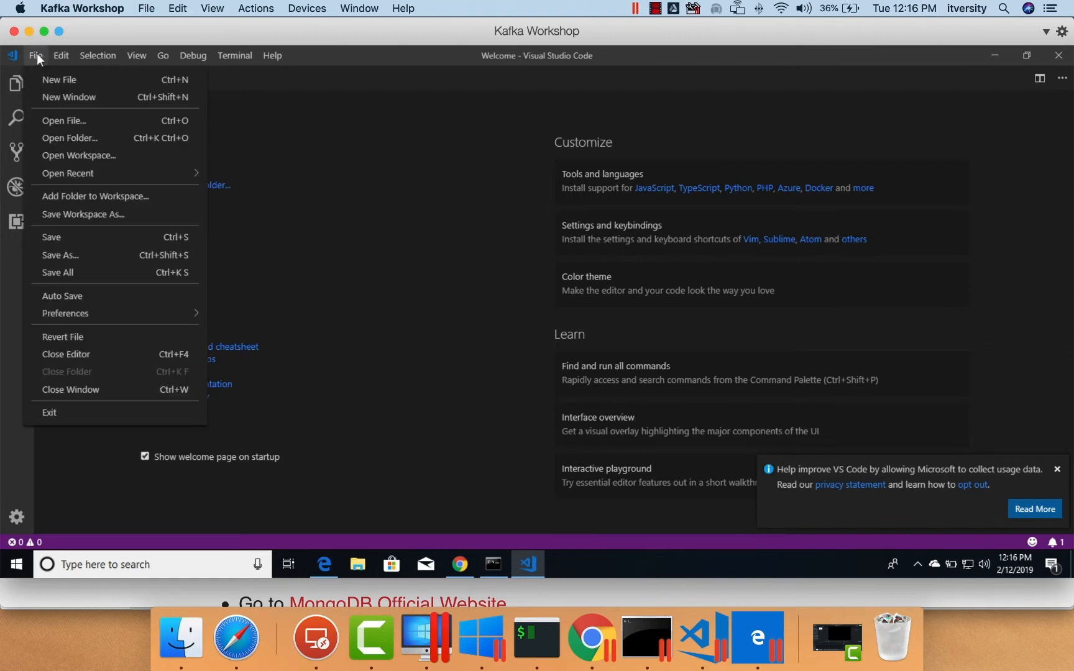
left_click(62, 137)
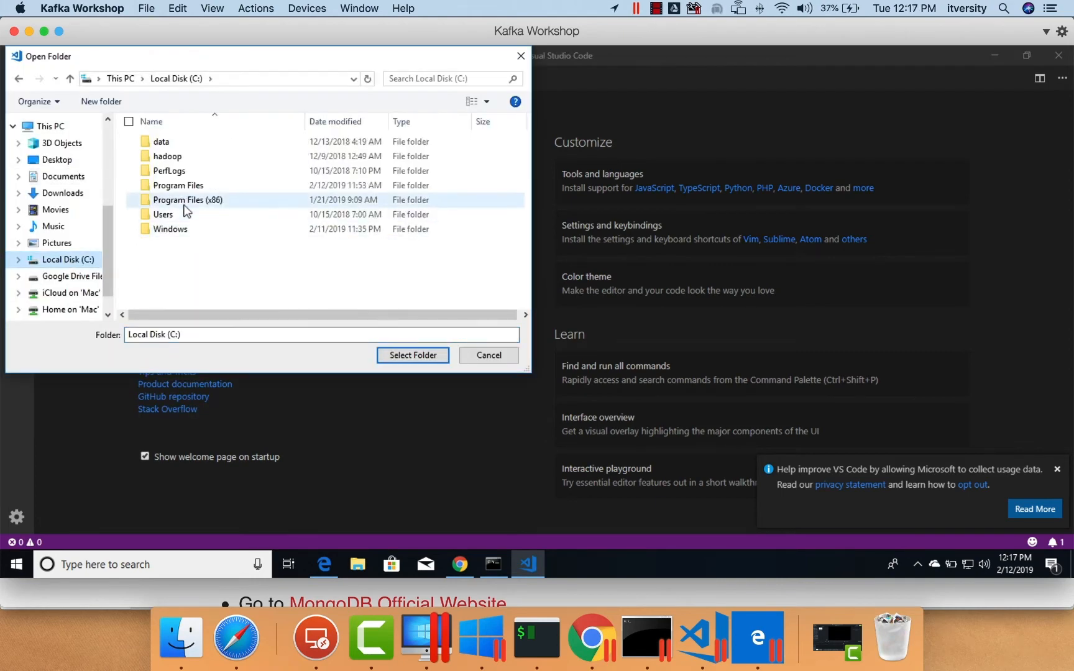
double_click(183, 209)
double_click(163, 142)
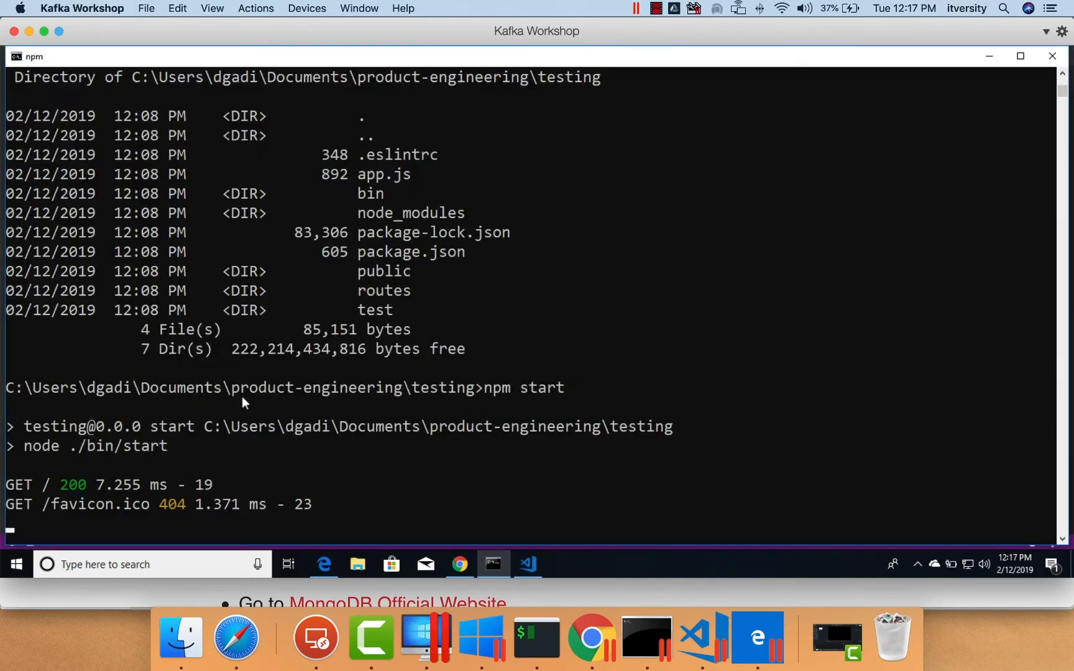
key("super+Tab")
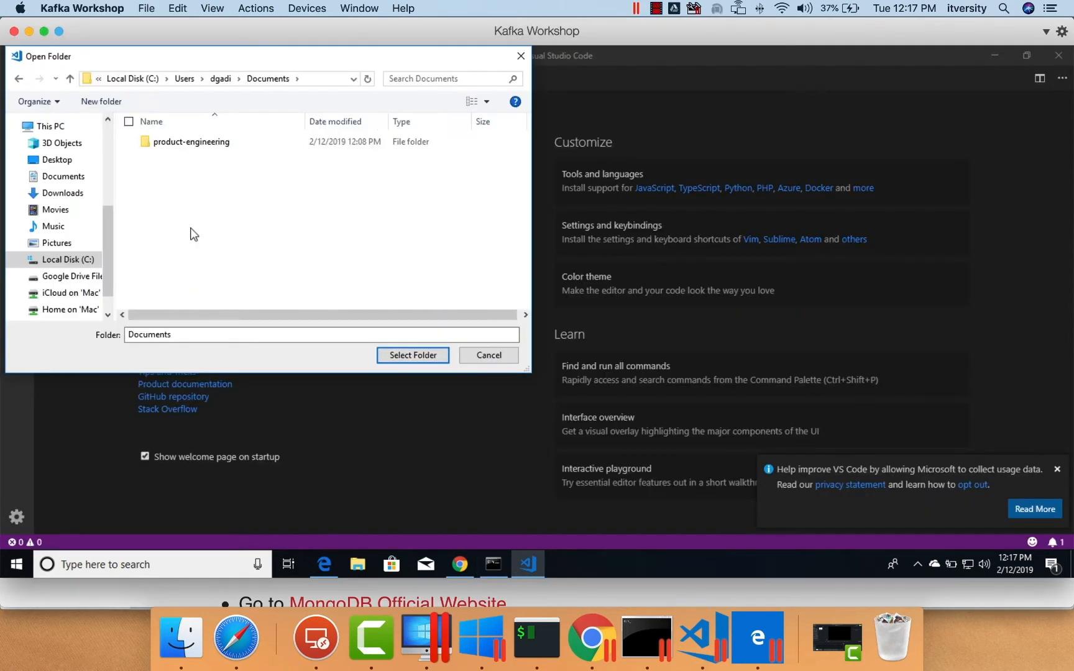
double_click(206, 145)
left_click(173, 146)
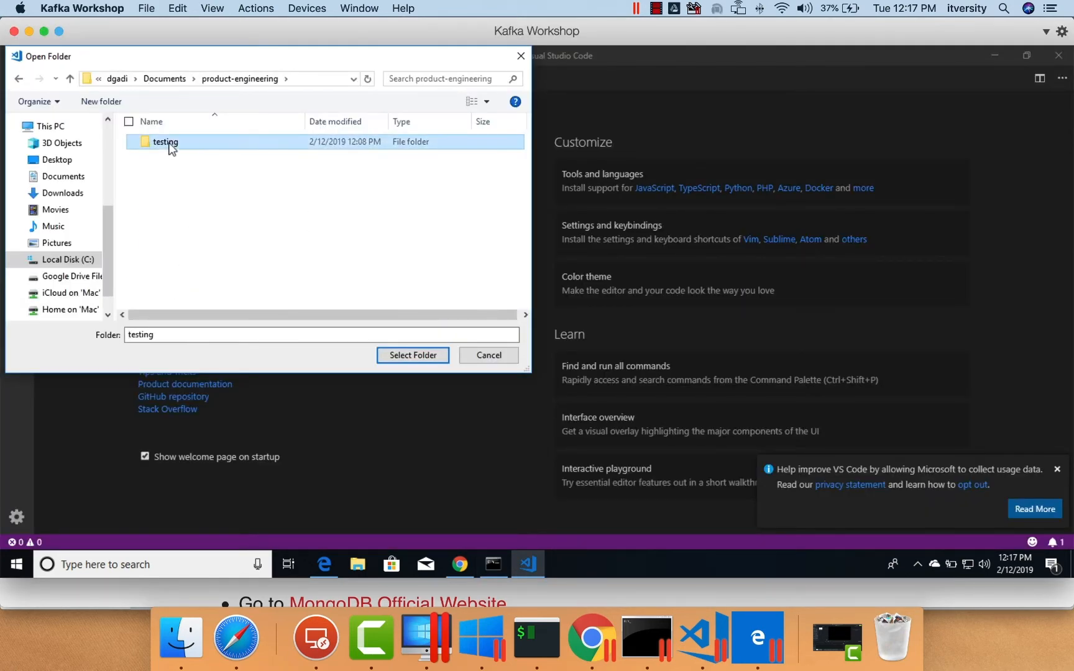
left_click(412, 355)
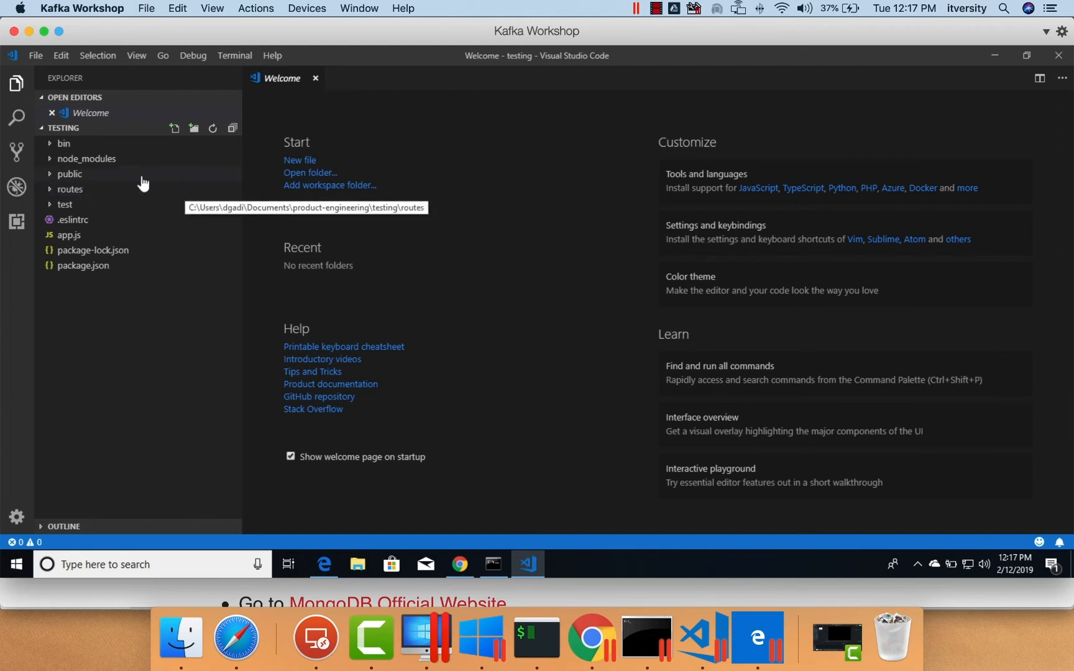
double_click(75, 235)
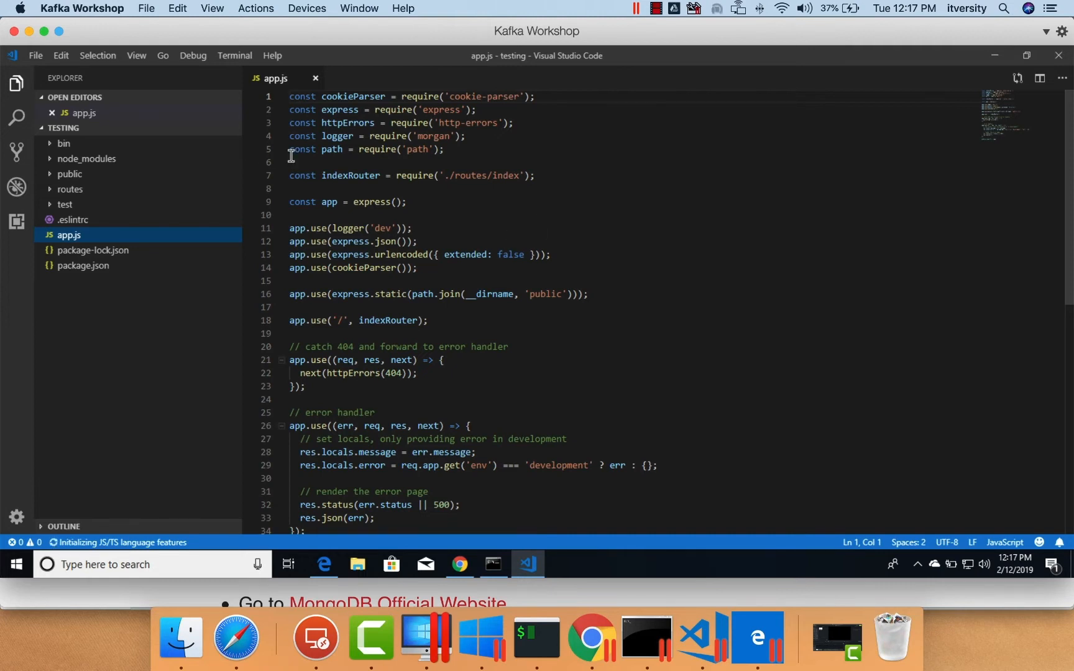
Step: Set the text editor's font size to 24 in the user settings and return to app.js
left_click(35, 56)
mouse_move(77, 306)
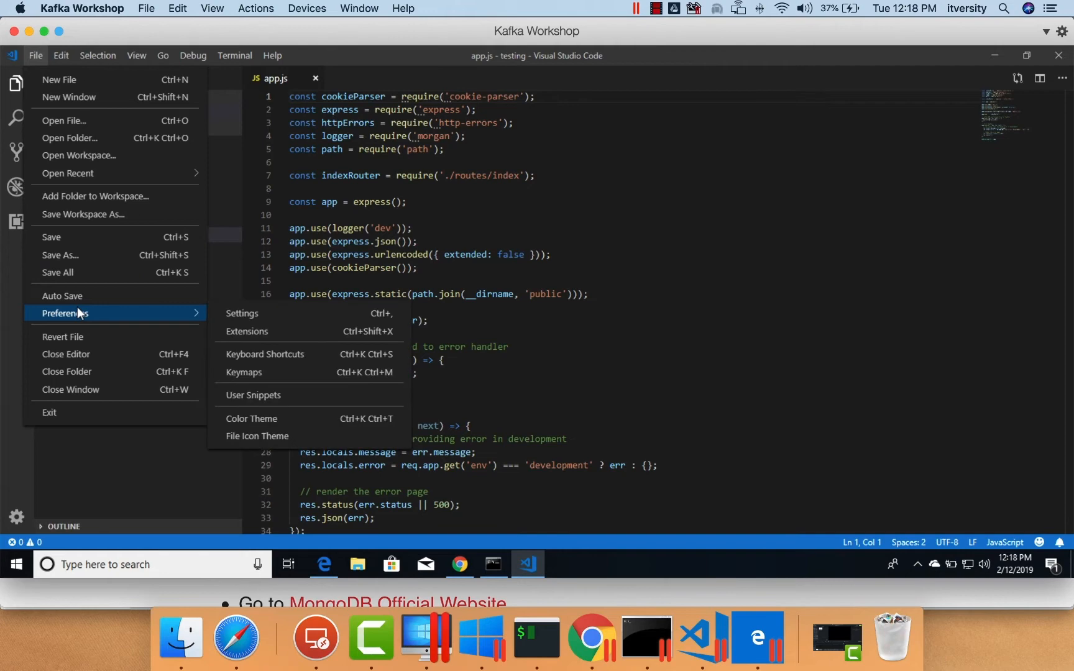
left_click(265, 317)
left_click(339, 183)
left_click(358, 229)
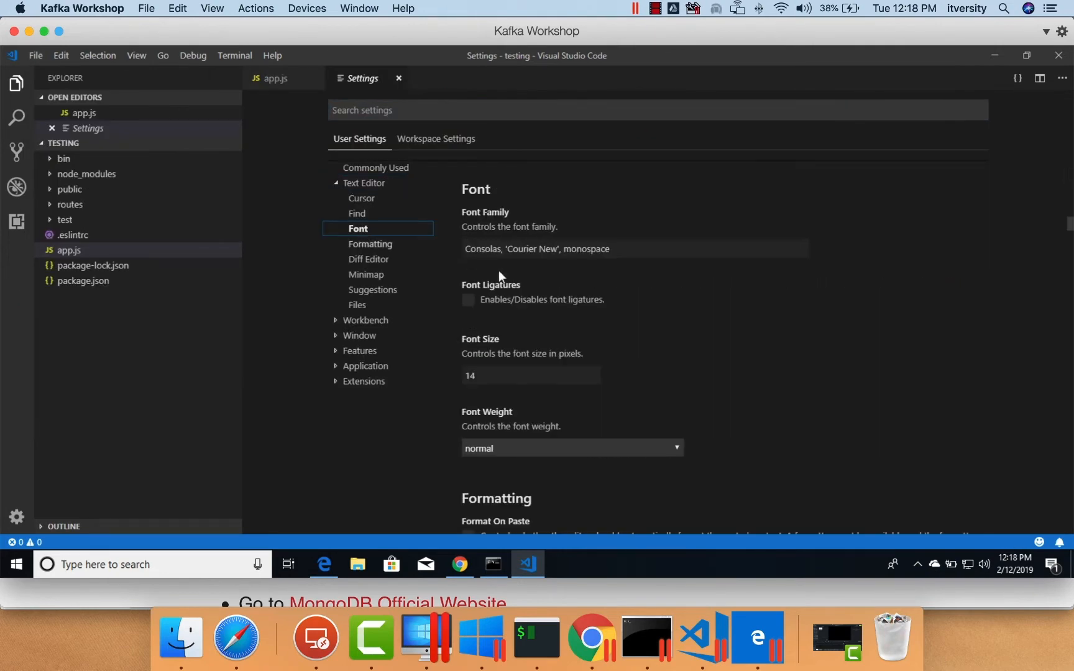
double_click(485, 374)
type("24")
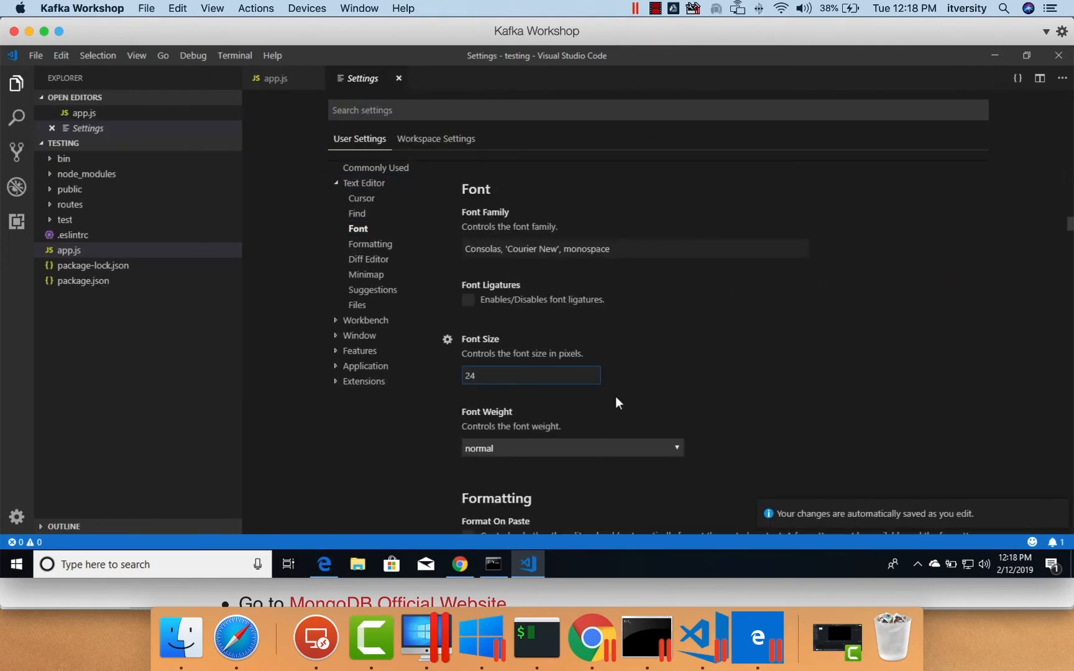
scroll(616, 398, "down", 2)
scroll(616, 398, "down", 15)
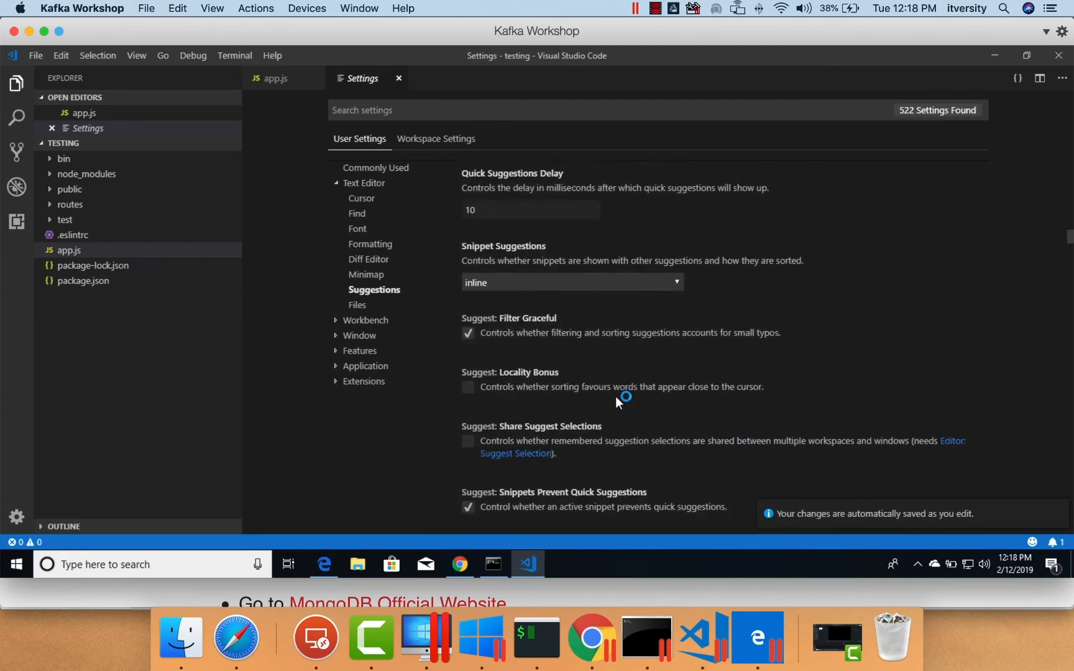
scroll(615, 398, "up", 8)
left_click(84, 113)
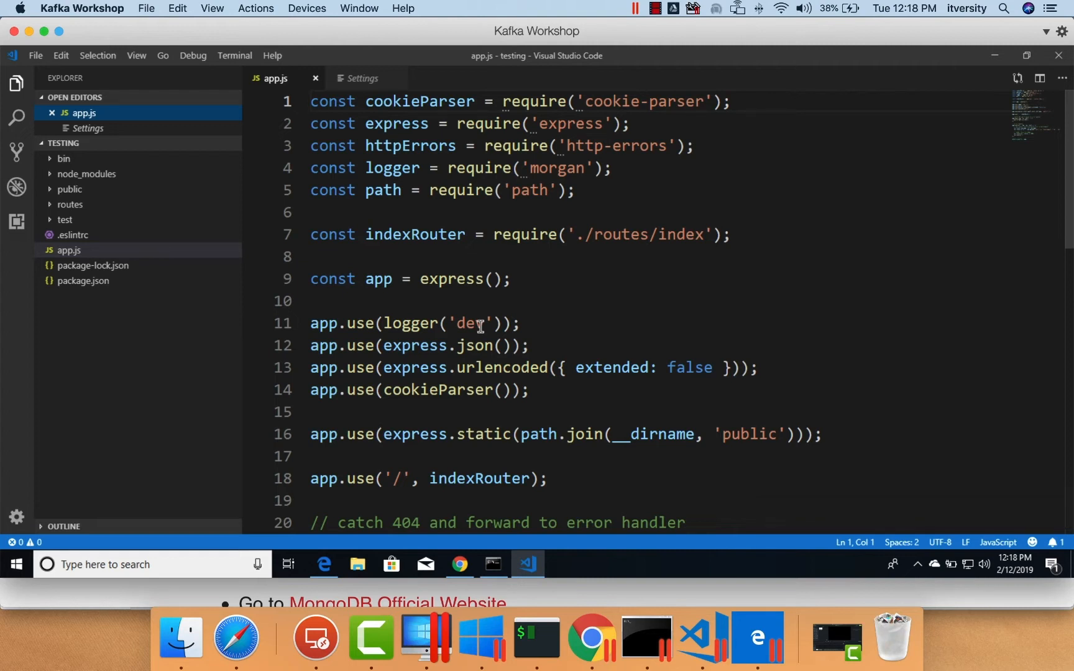
Step: Highlight the const keyword occurrences in app.js and inspect the definition tooltip of the express call
double_click(335, 105)
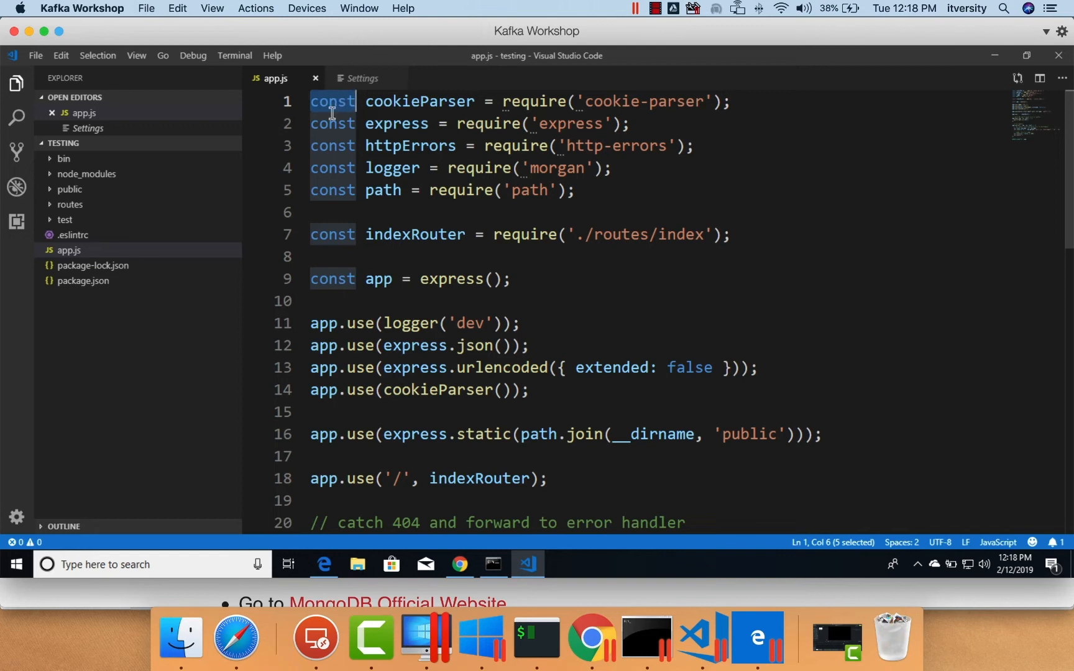
mouse_move(425, 235)
mouse_move(466, 284)
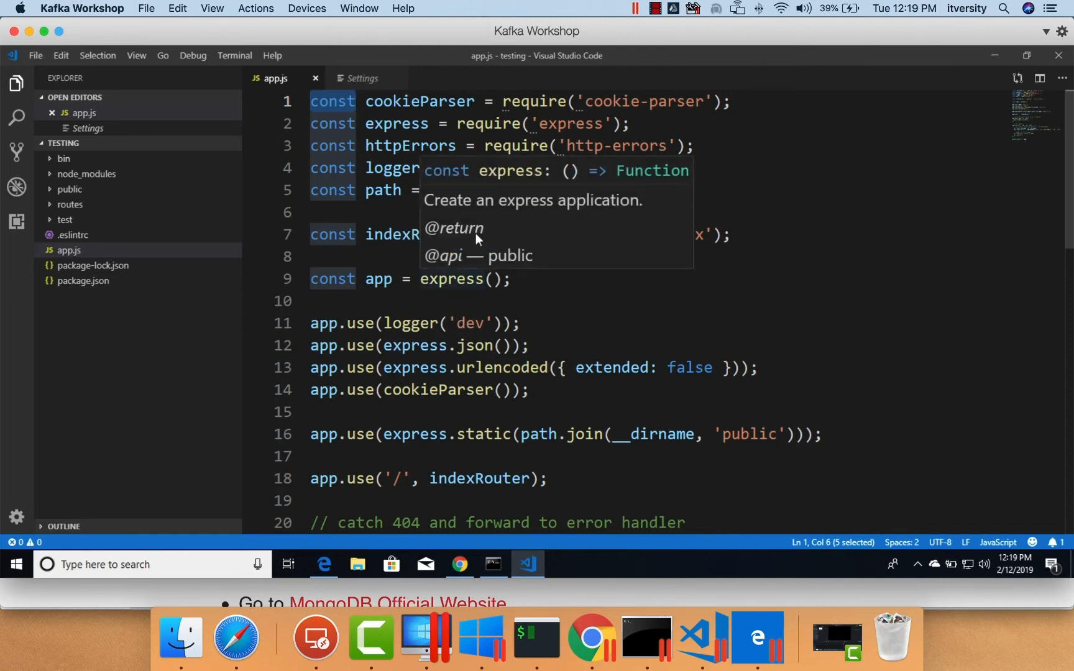
Step: Open a new integrated terminal in the testing project and run the node command
left_click(227, 55)
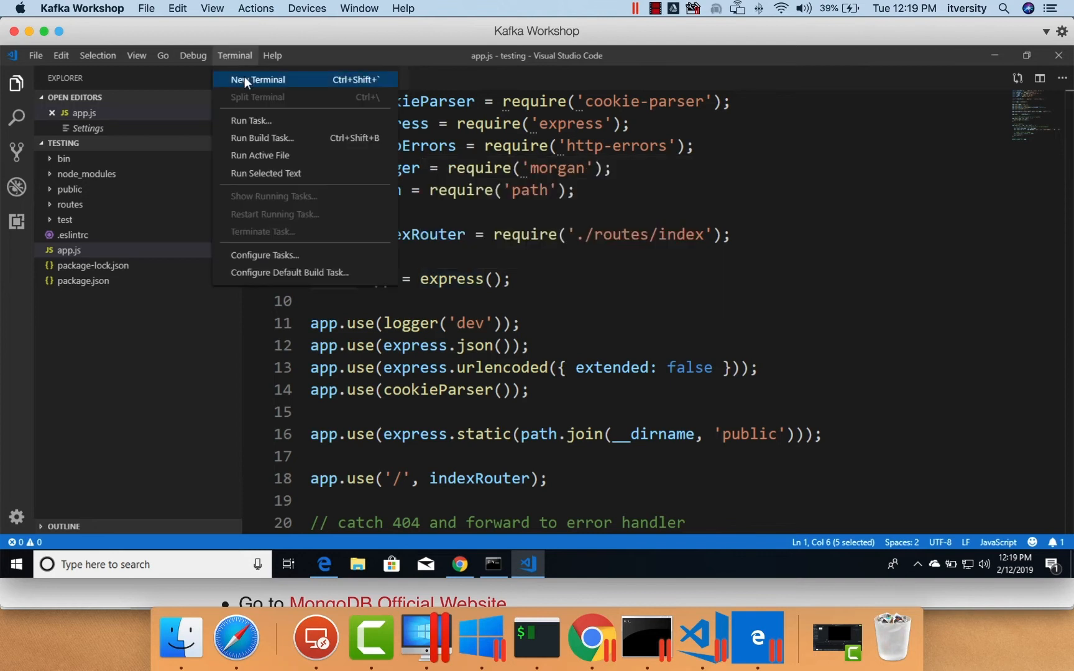
left_click(245, 78)
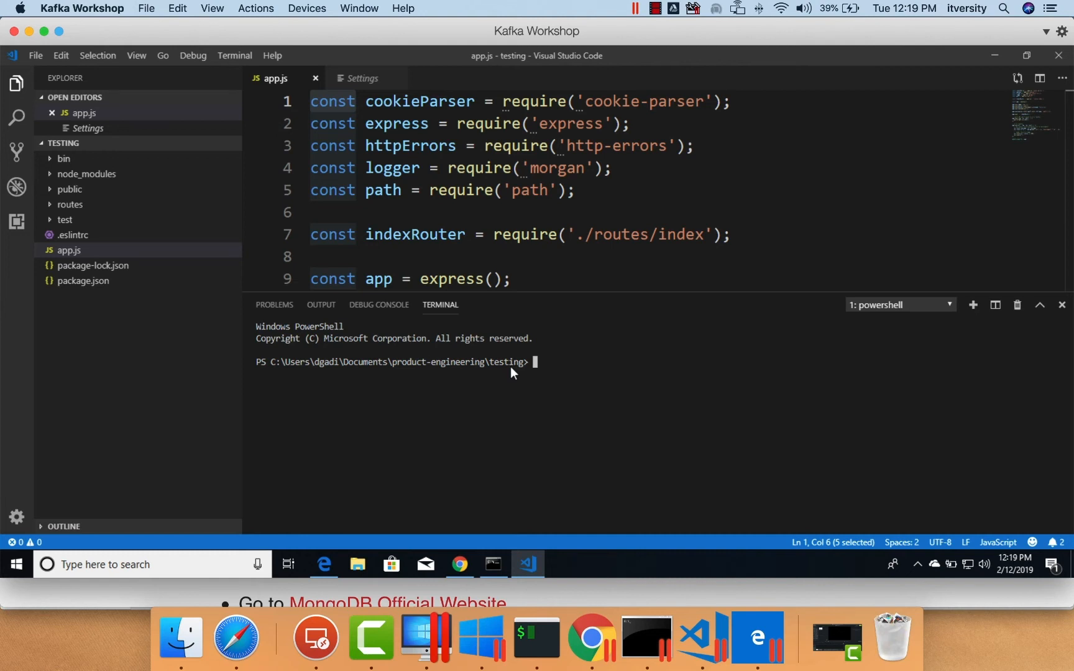
type("node")
key("Return")
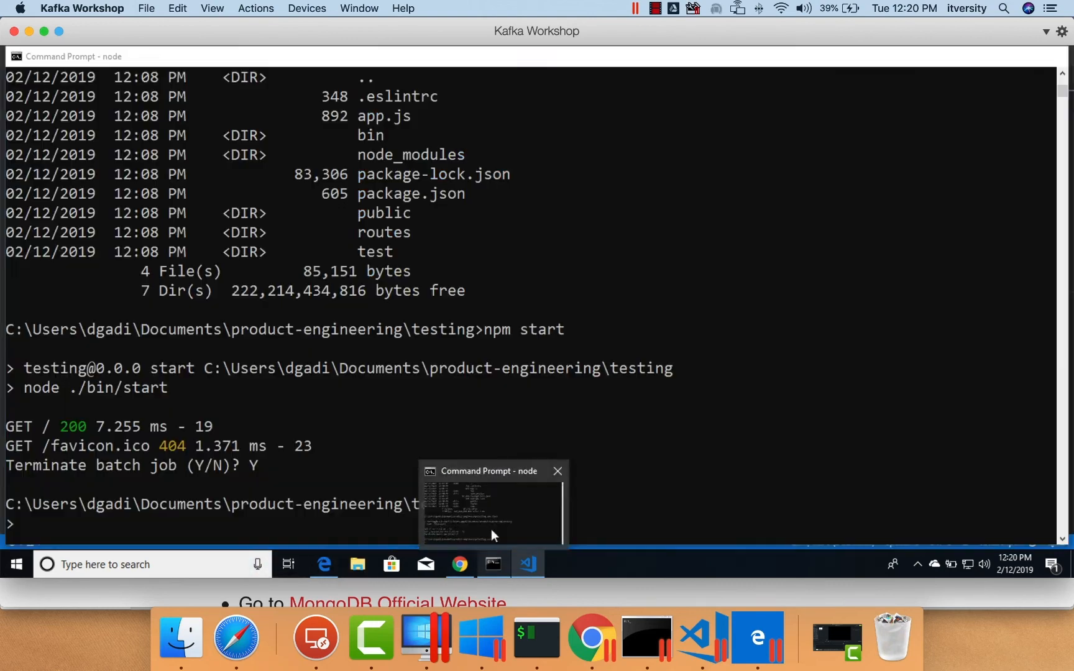
Step: Check the node session in Command Prompt, then try to run npm start in Visual Studio Code's integrated terminal
left_click(491, 529)
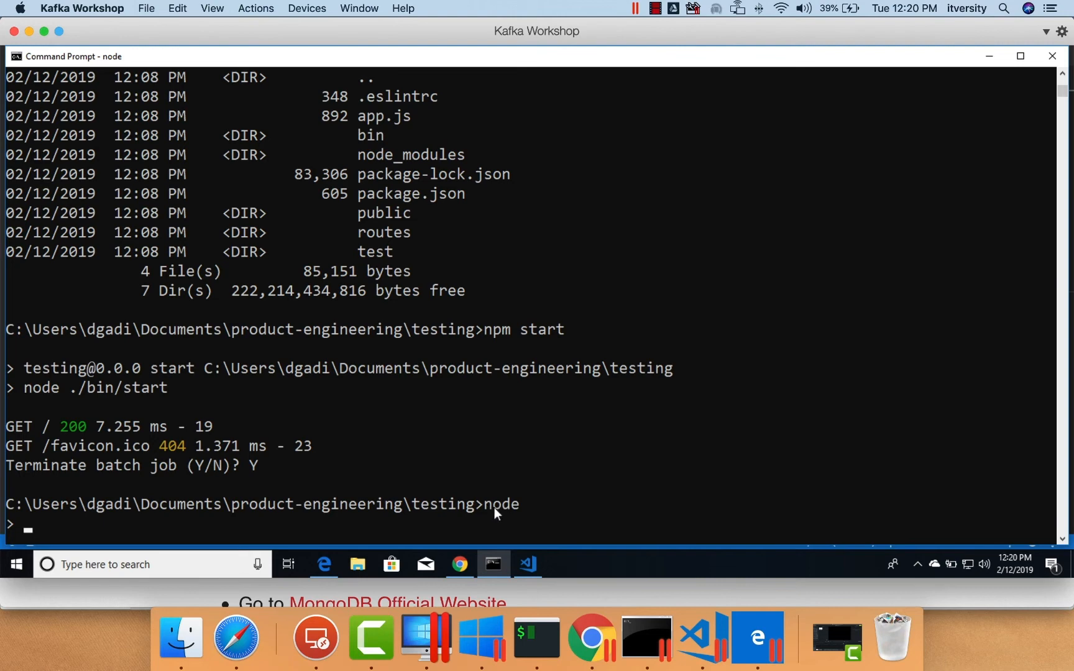
mouse_move(532, 565)
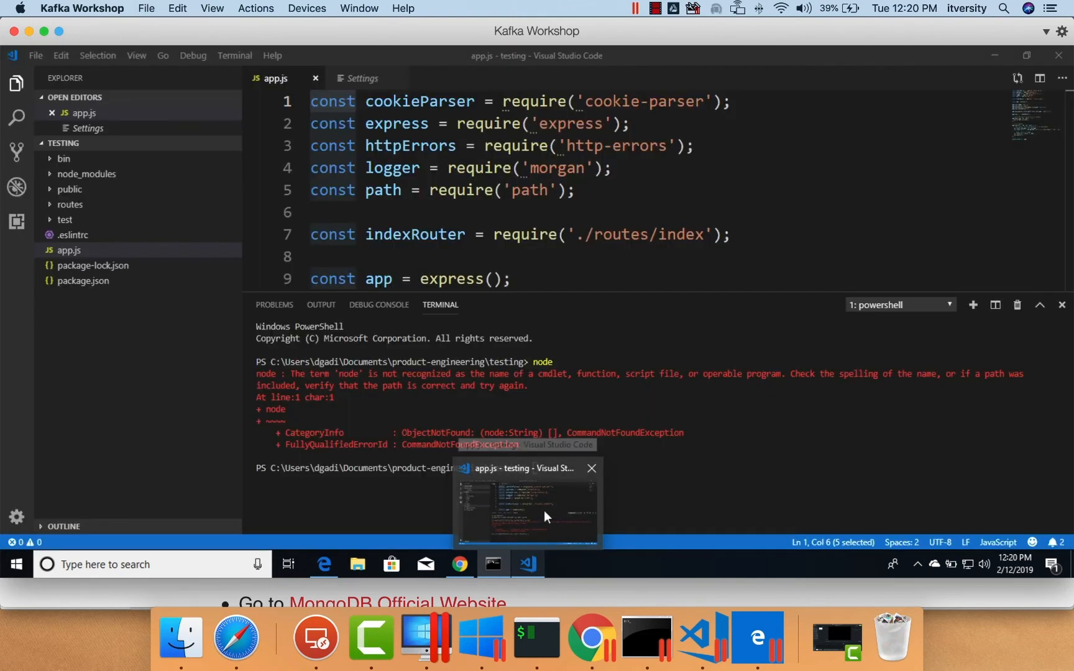
left_click(543, 511)
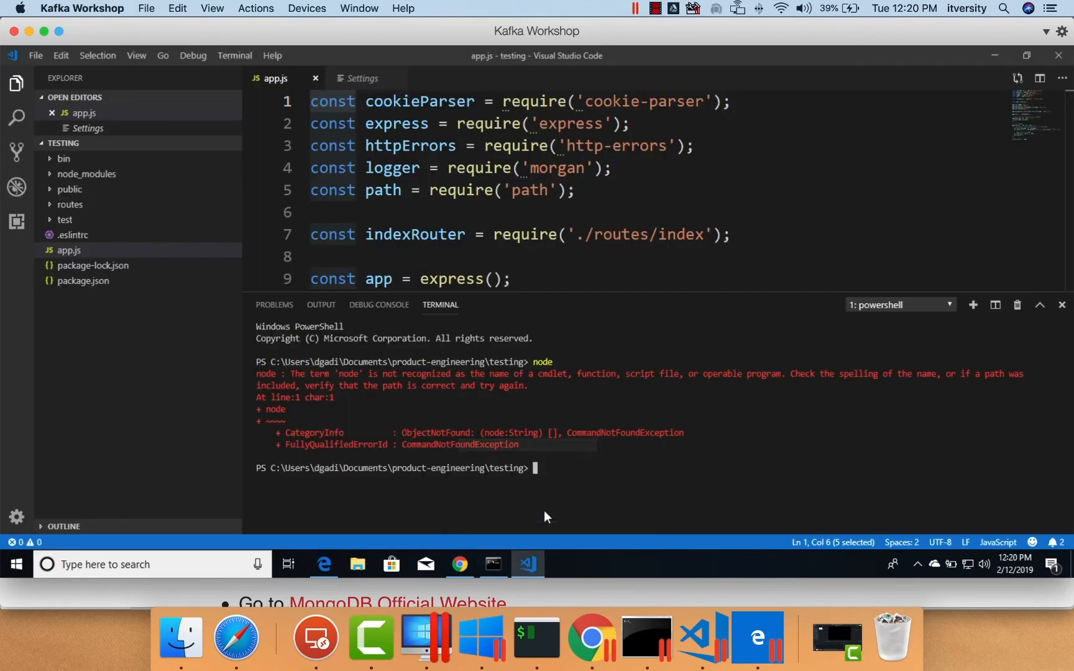
type("npm start")
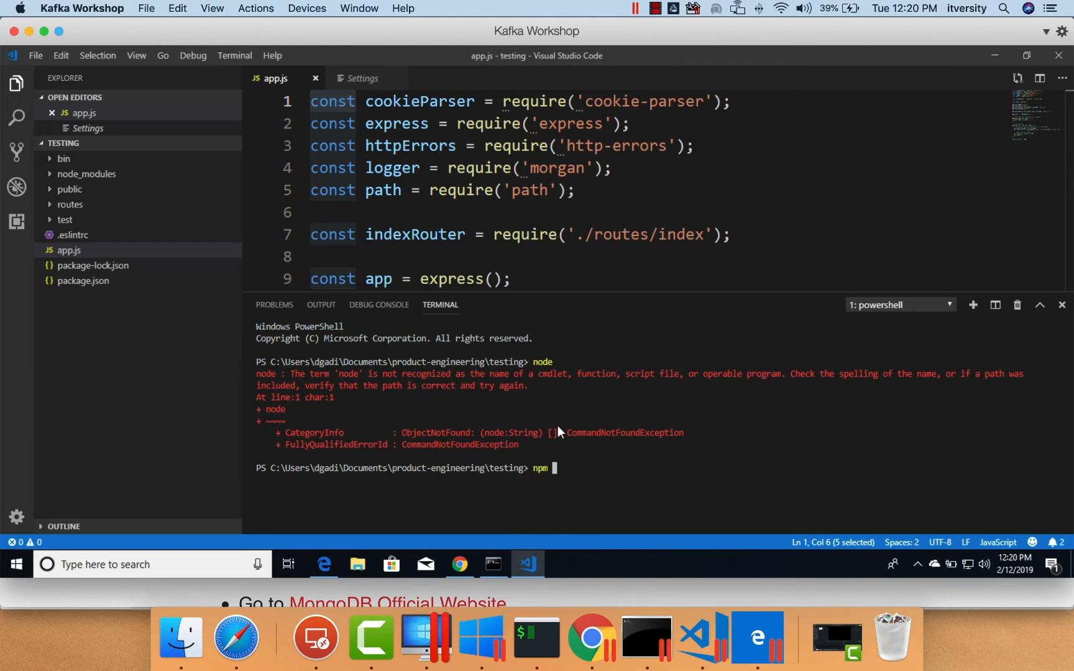
key("Return")
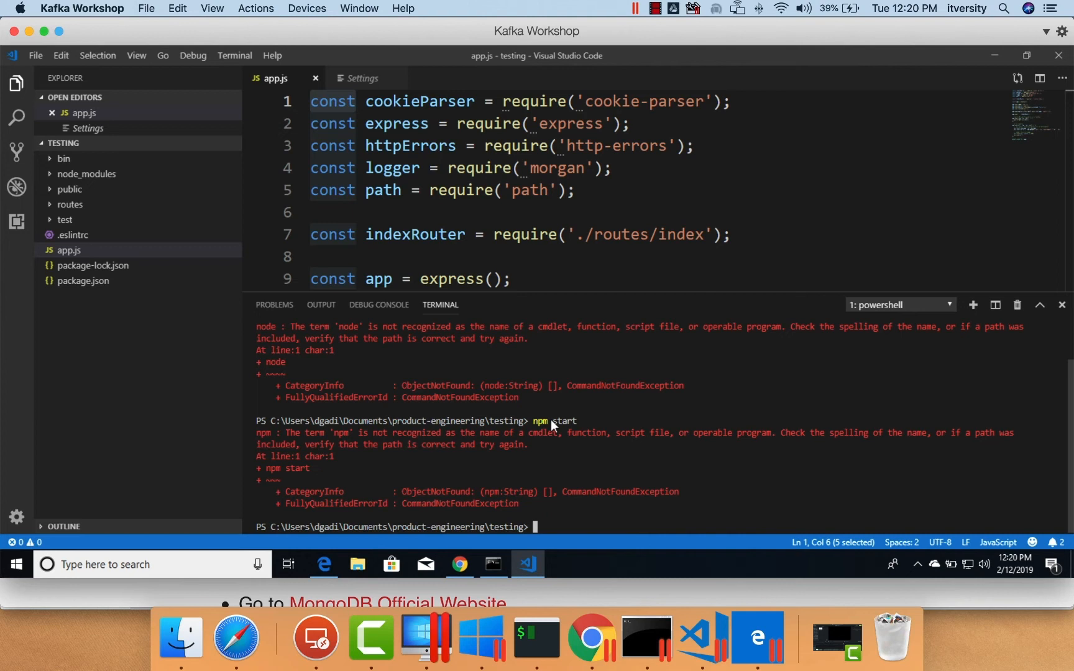
Step: Switch to File Explorer and browse to C:\Program Files\nodejs to examine the Node.js installation files
left_click(358, 567)
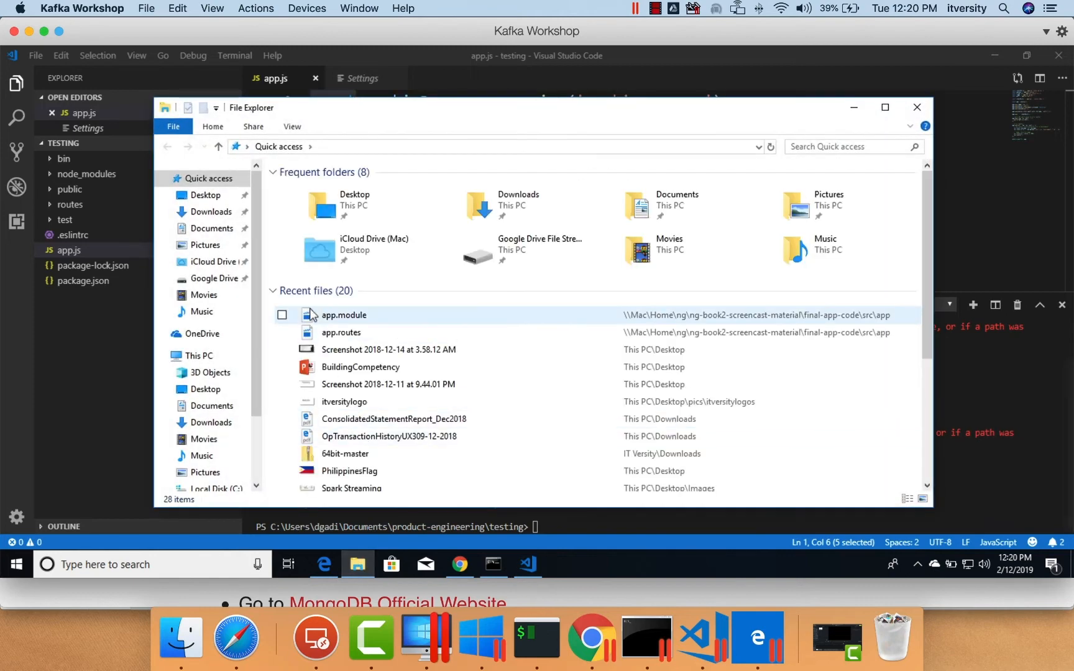
left_click(216, 488)
double_click(320, 232)
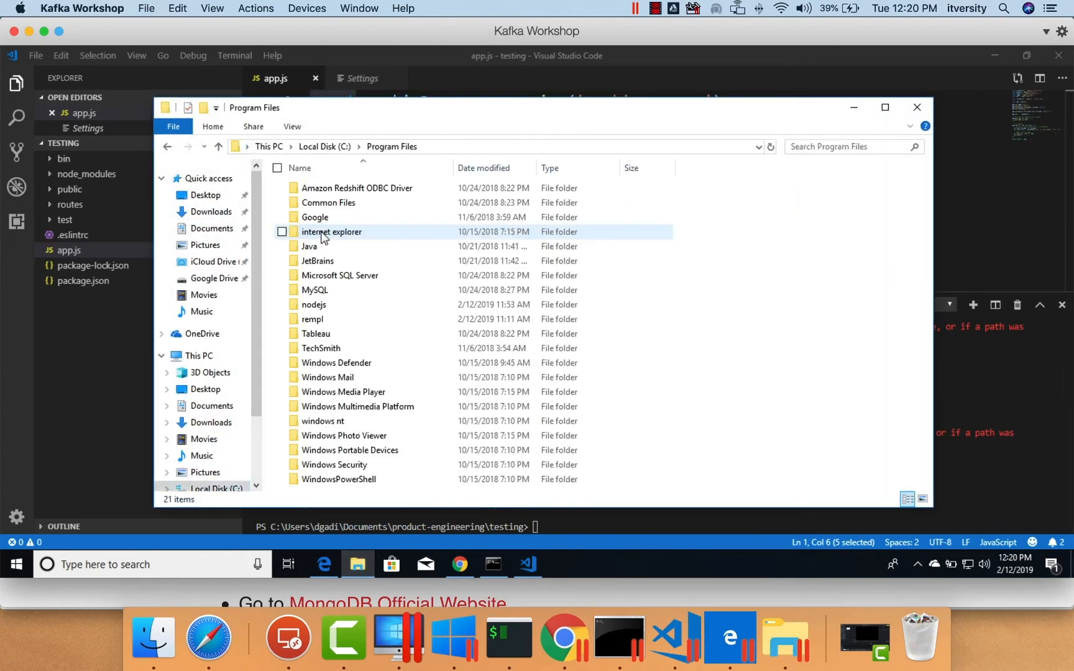
double_click(326, 304)
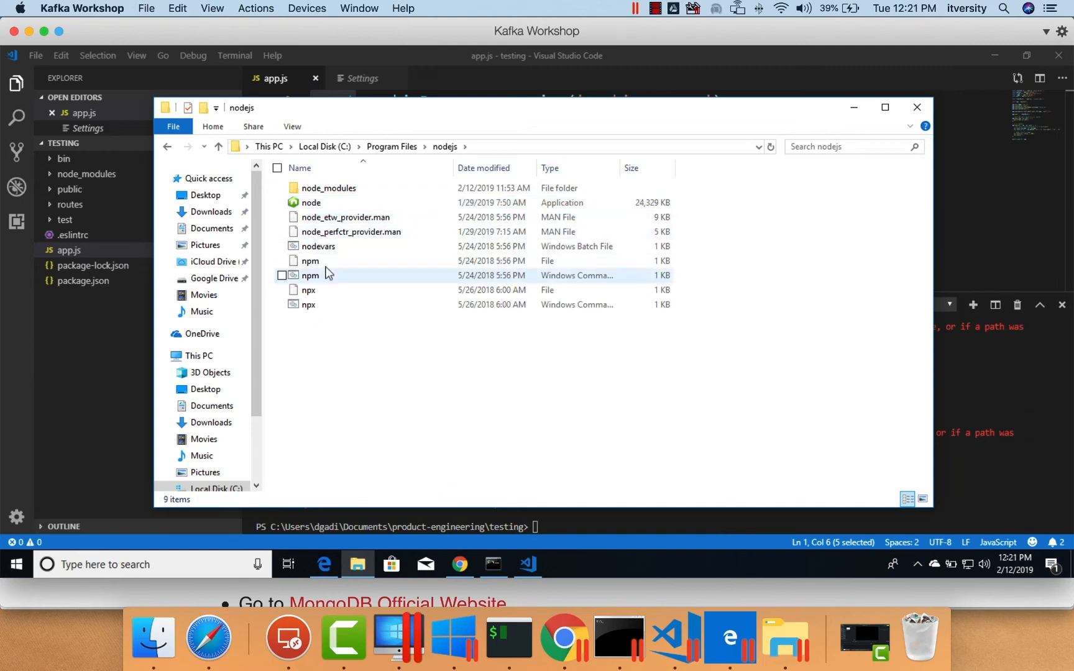
Step: Select the nodejs folder's full path and open the system Path environment variable to check its entries
left_click(540, 145)
left_click(218, 556)
type("env")
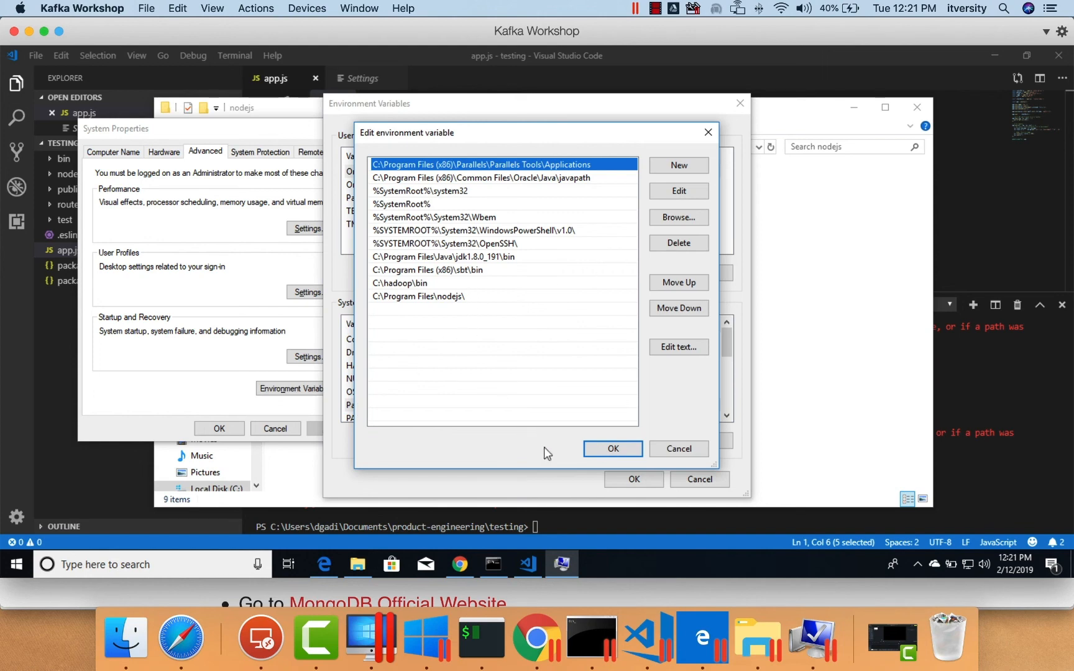
Step: Close the integrated terminal panel in Visual Studio Code and switch to the Command Prompt window
left_click(528, 563)
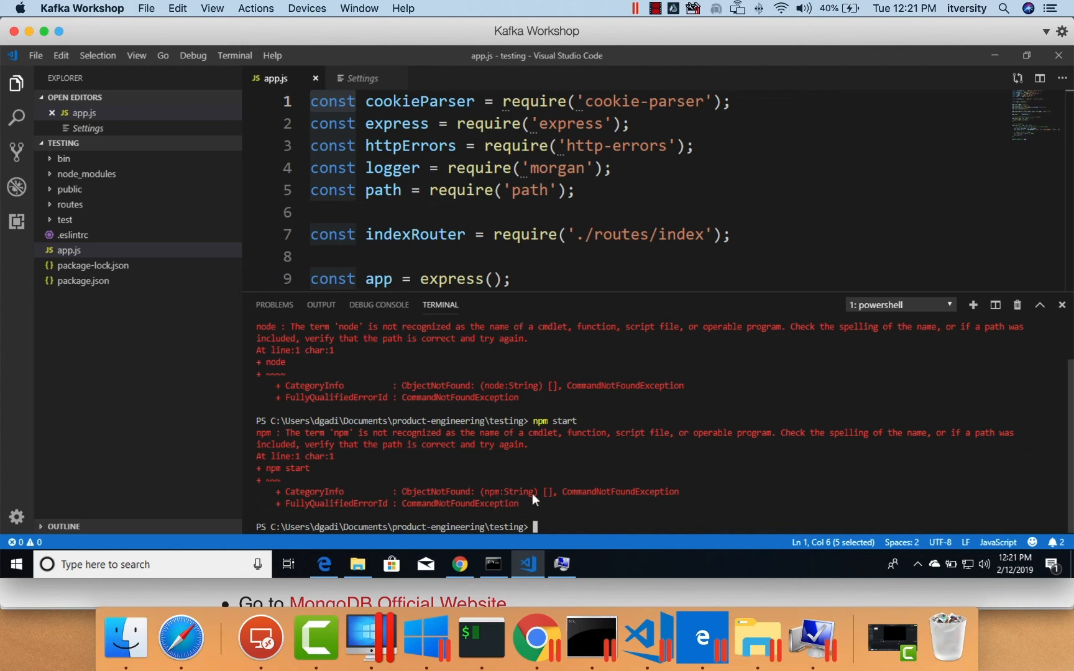
left_click(1061, 305)
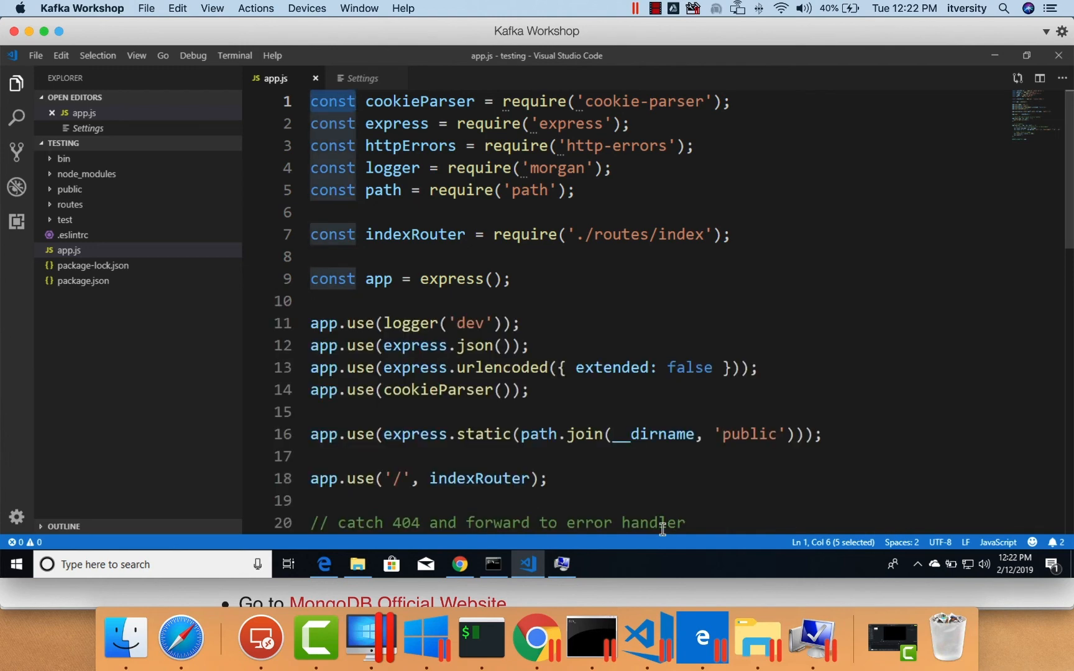
left_click(496, 565)
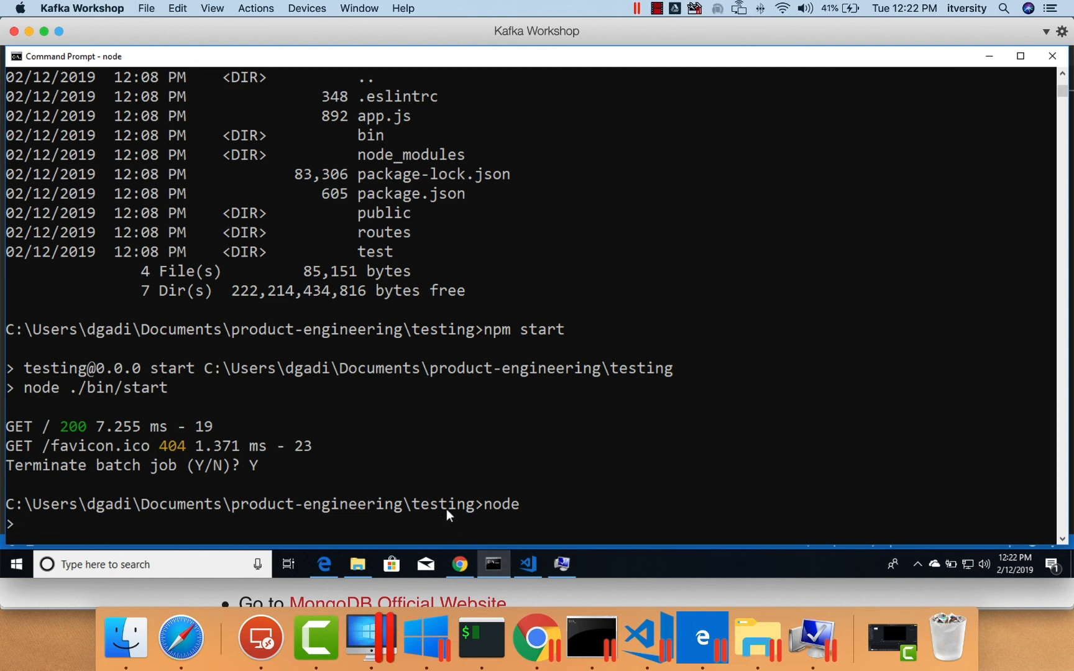